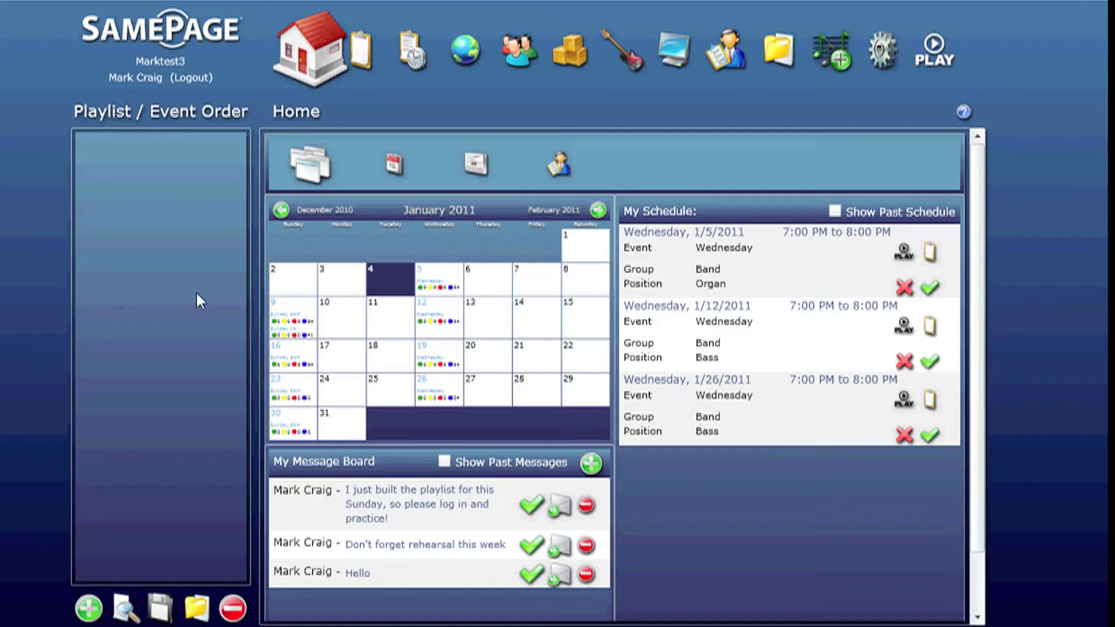
# Open the Events page listing upcoming events such as Wednesday 1/5/2011.
pyautogui.click(403, 38)
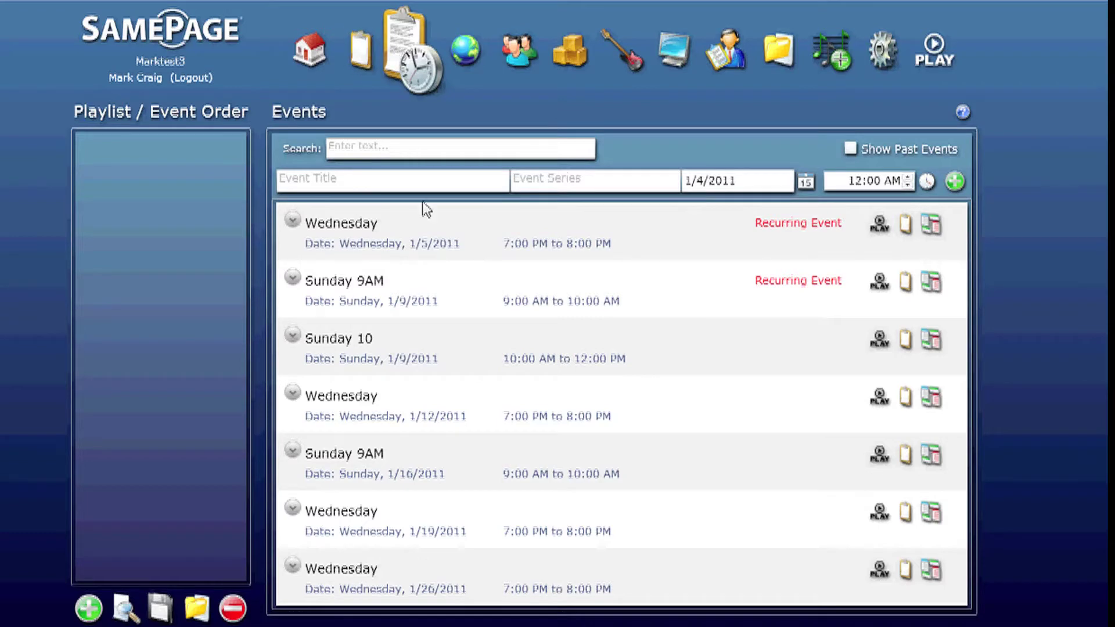
# Expand the Sunday 10 event to show 1/9/2011, 10:00 AM–12:00 PM, Gym and Main Sanctuary.
pyautogui.click(396, 231)
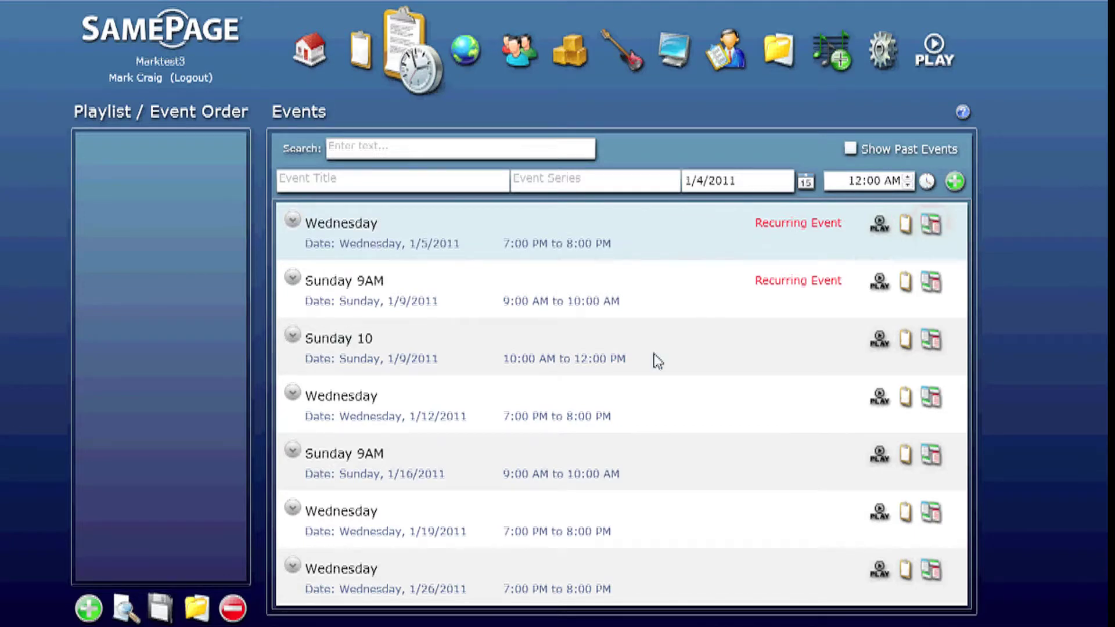
pyautogui.click(293, 337)
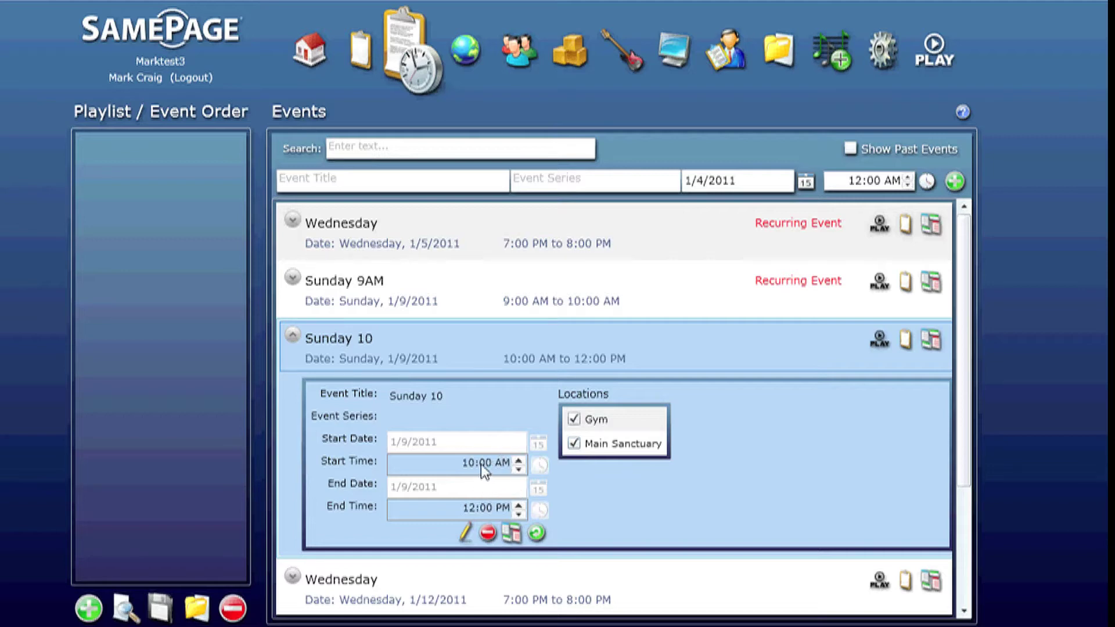
# Save the Sunday 10 event unchanged and collapse its details row.
pyautogui.click(465, 533)
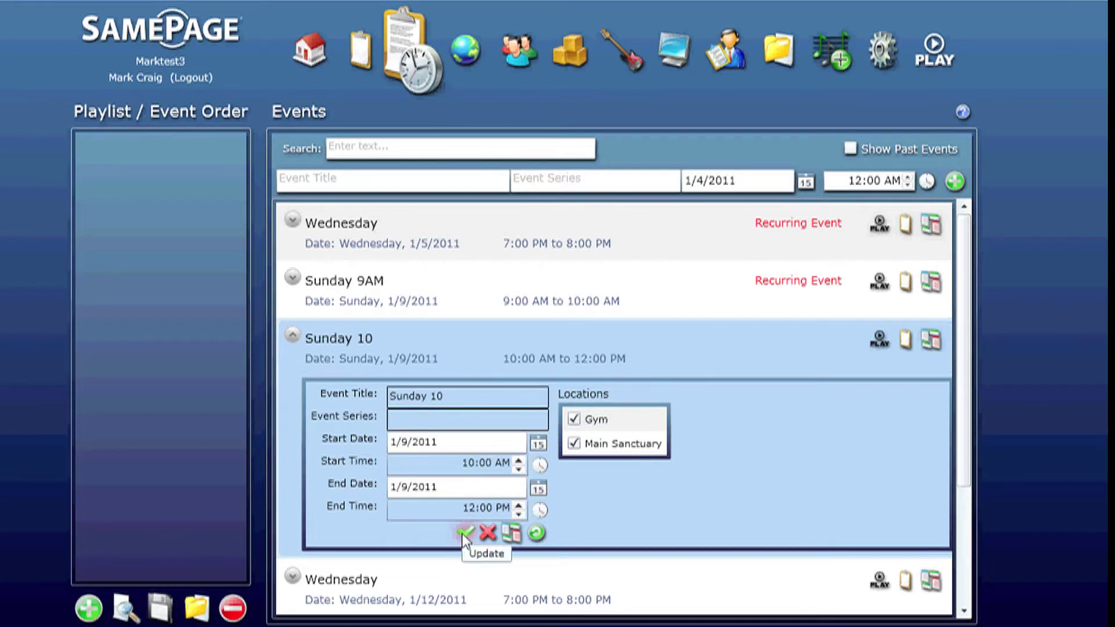
pyautogui.click(465, 534)
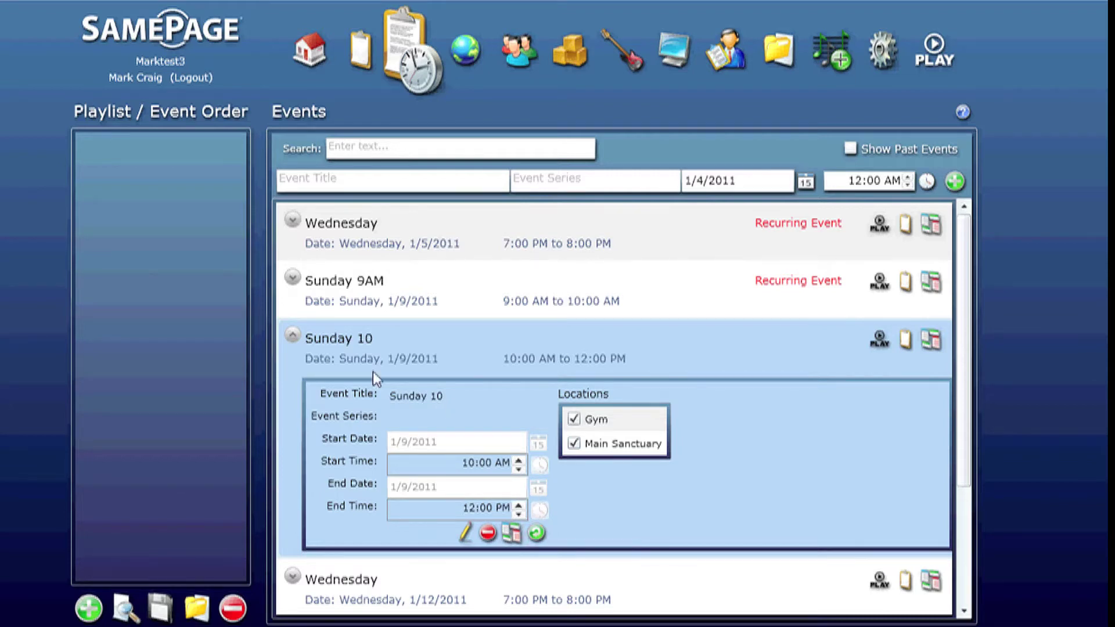
pyautogui.click(292, 336)
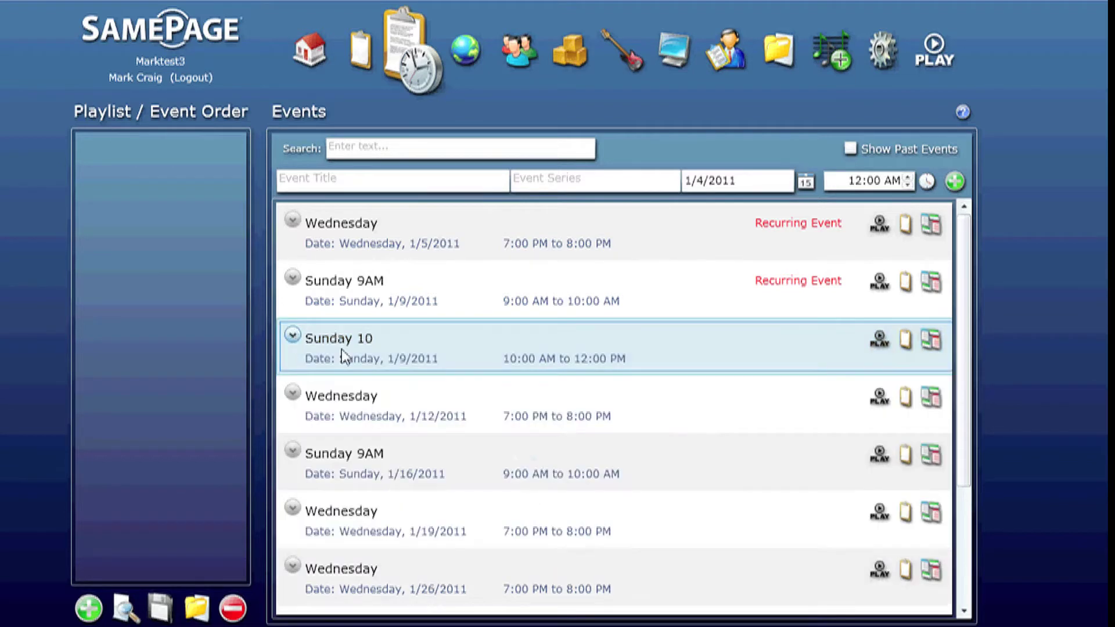
# Enter 'Friday night' as the new event title and date it January 7, 2011.
pyautogui.click(371, 180)
pyautogui.write('Fr')
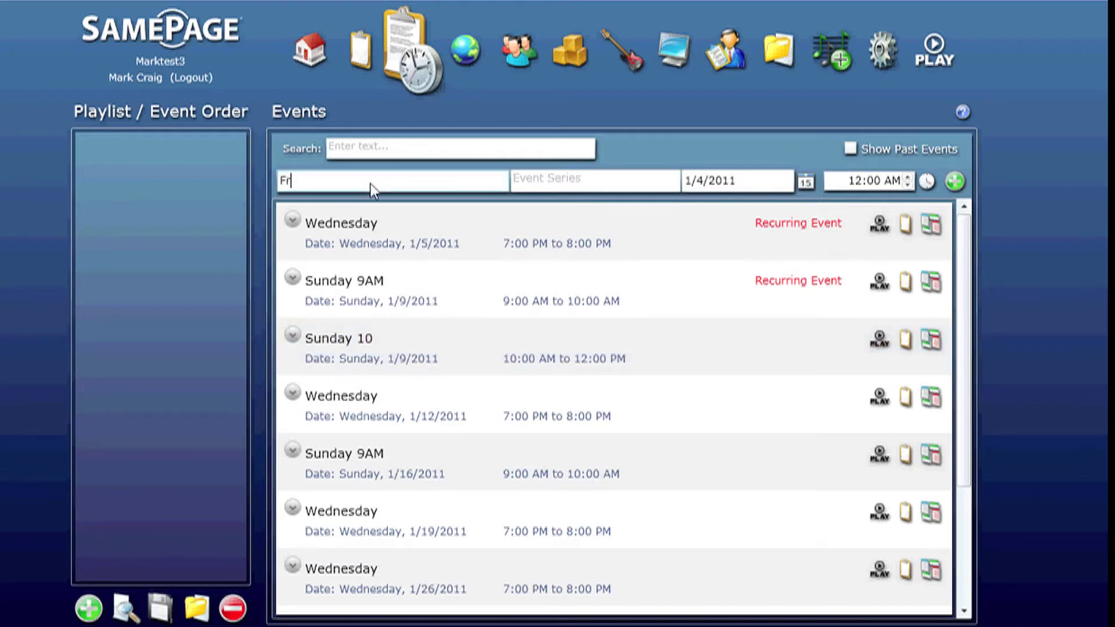
pyautogui.write('iday night')
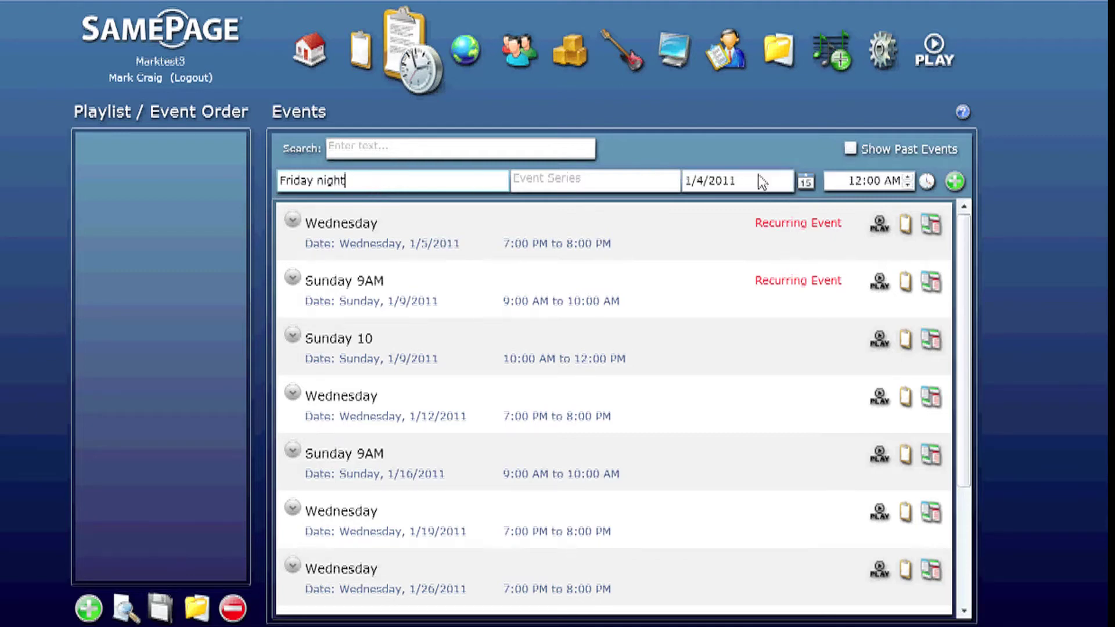
pyautogui.click(805, 183)
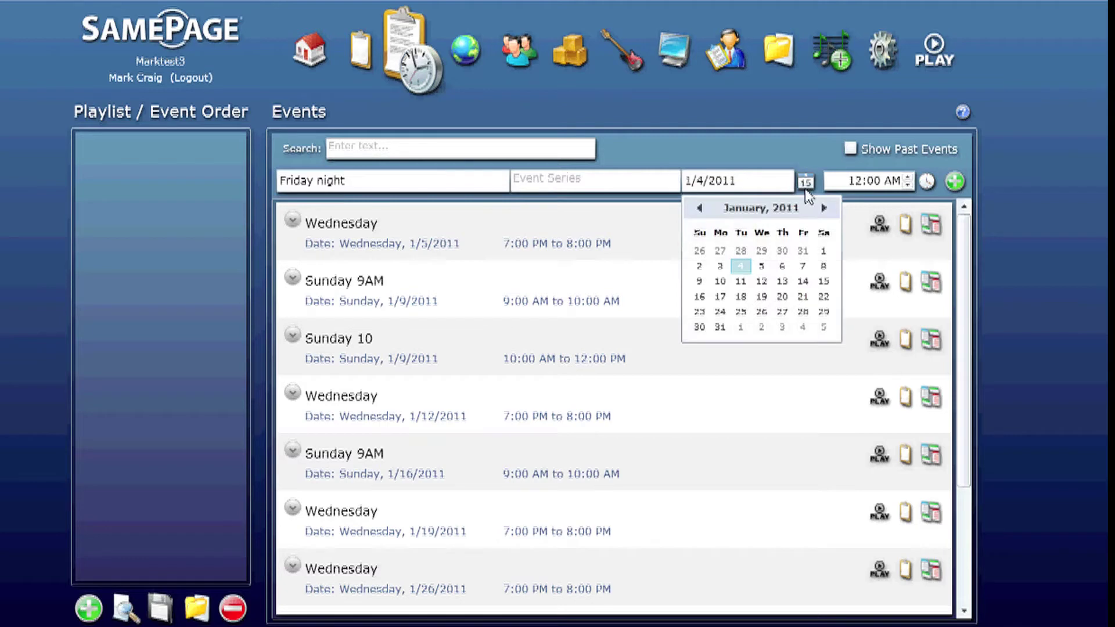
pyautogui.click(803, 266)
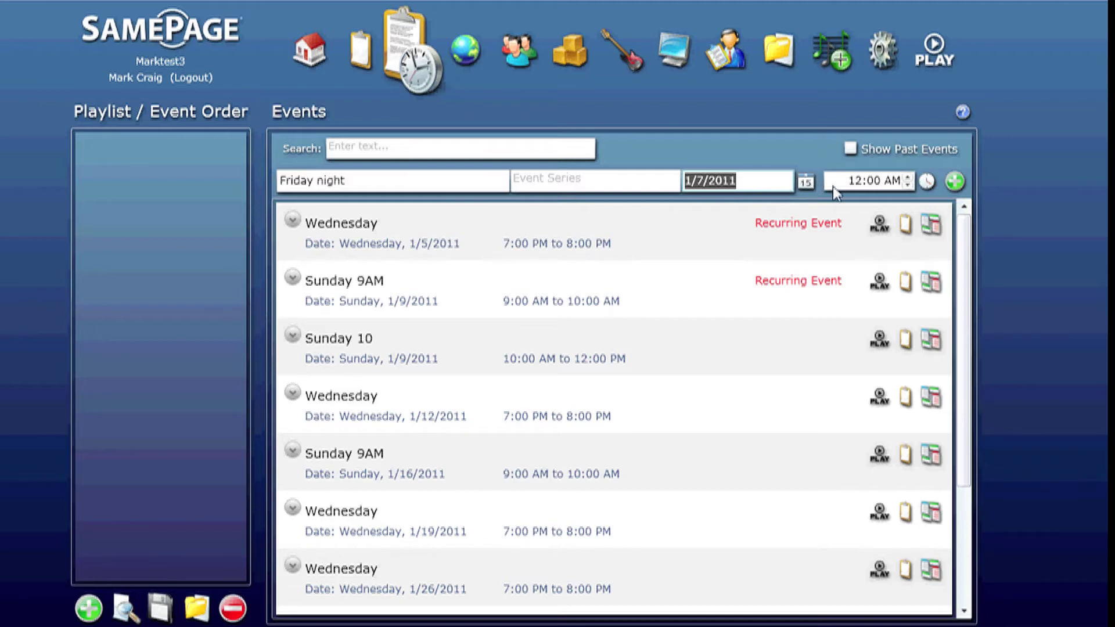
# Set the Friday night start time to 7:00 PM and add it to the Events list.
pyautogui.click(927, 183)
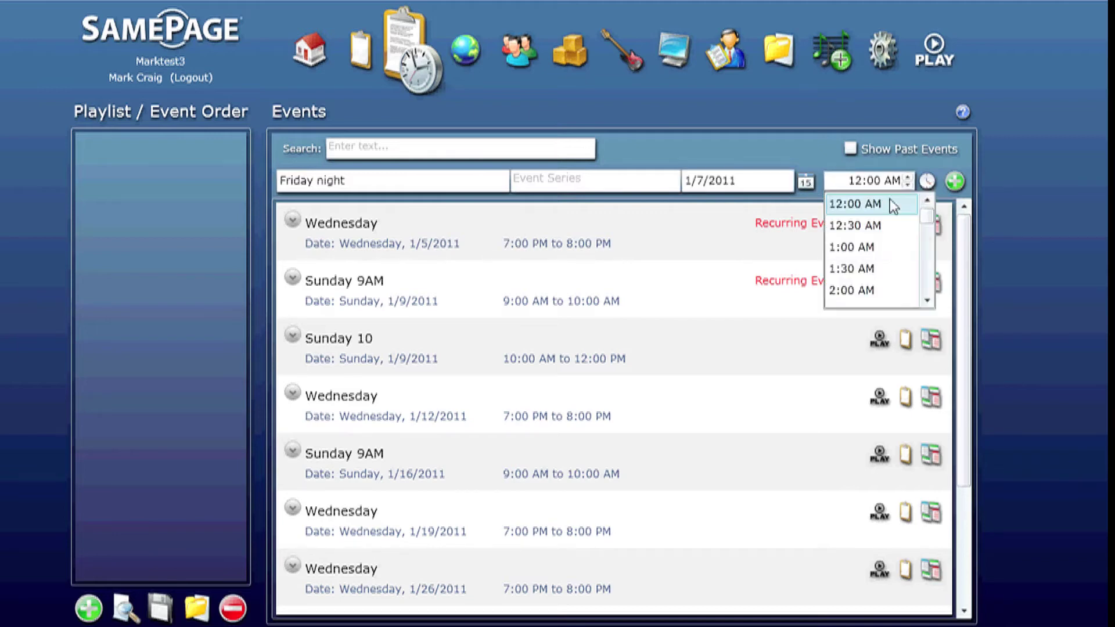
pyautogui.moveTo(928, 210); pyautogui.dragTo(934, 285)
pyautogui.click(880, 228)
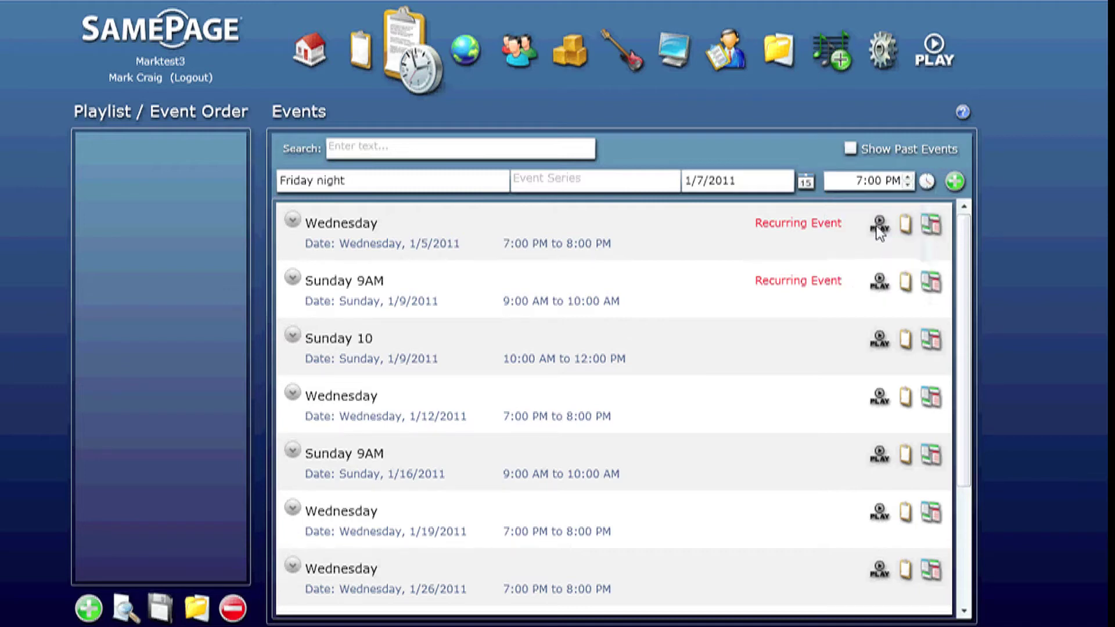
pyautogui.click(954, 181)
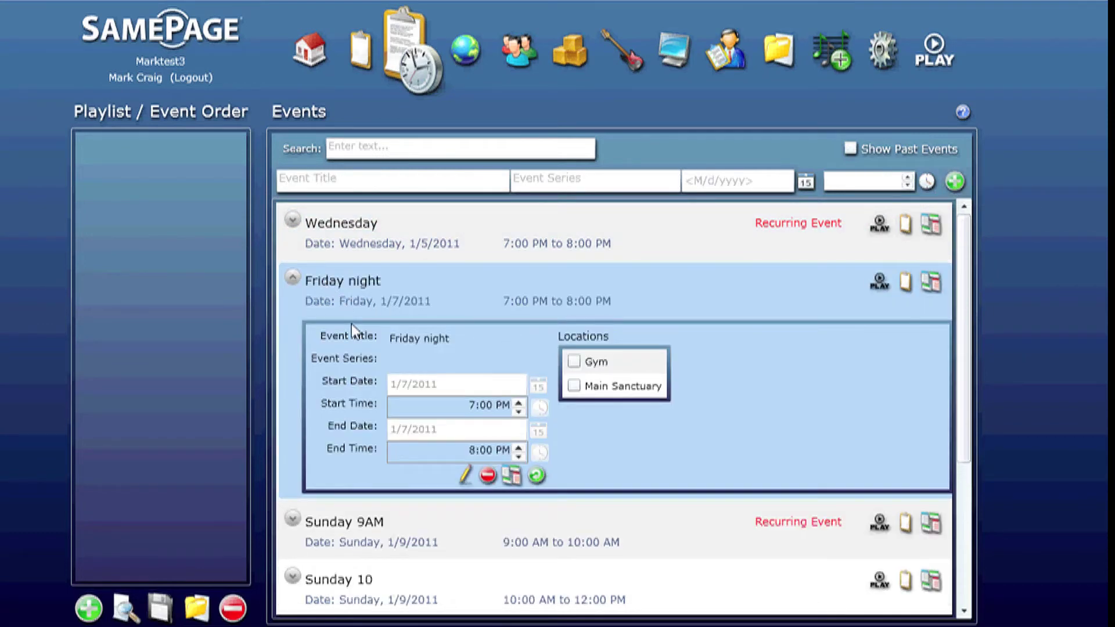
# Change the Friday night event's end time to 8:30 PM and save it.
pyautogui.click(468, 476)
pyautogui.click(540, 453)
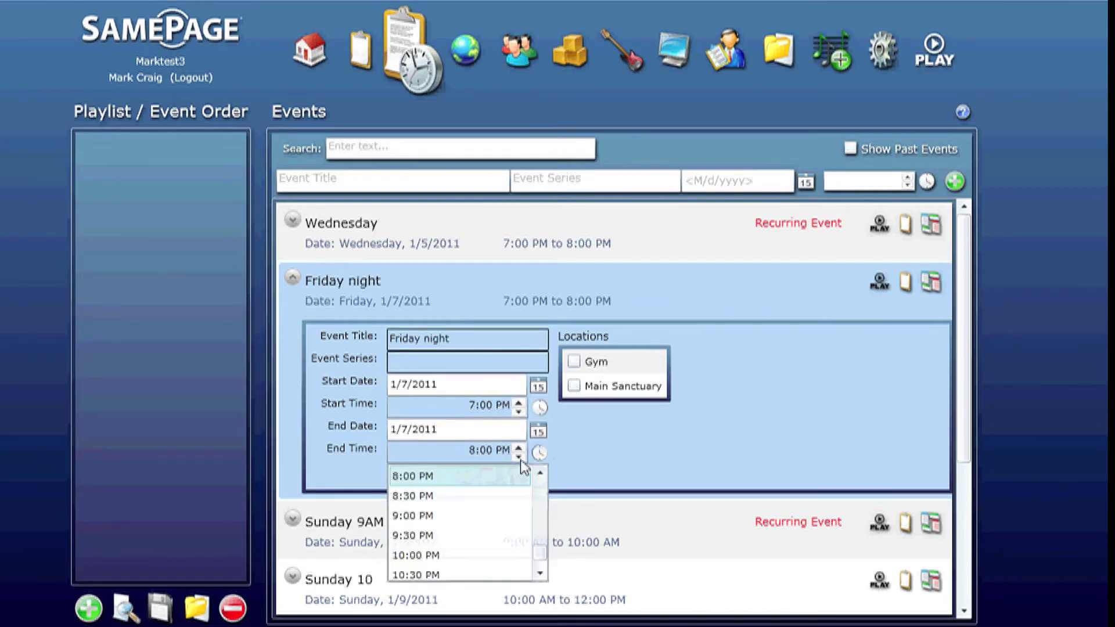
pyautogui.click(428, 495)
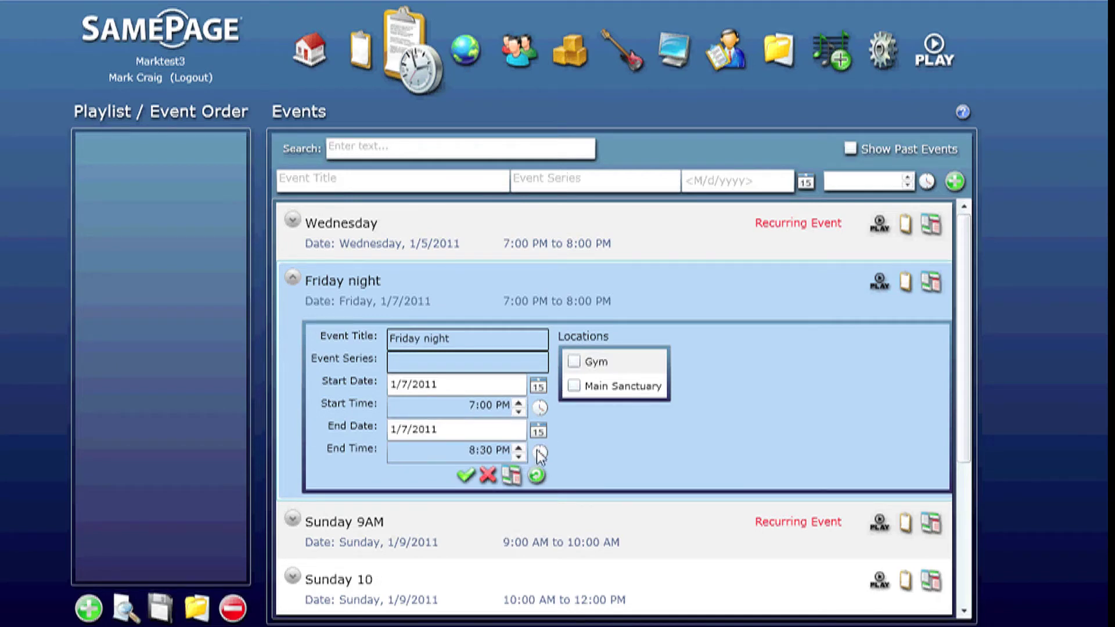
pyautogui.click(511, 480)
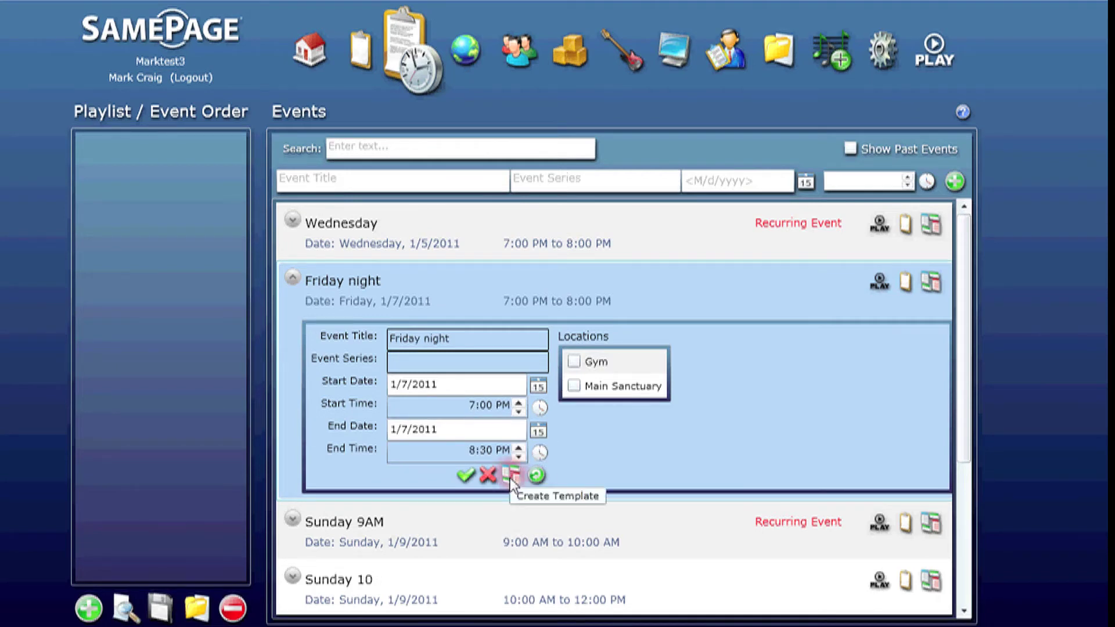
pyautogui.click(465, 474)
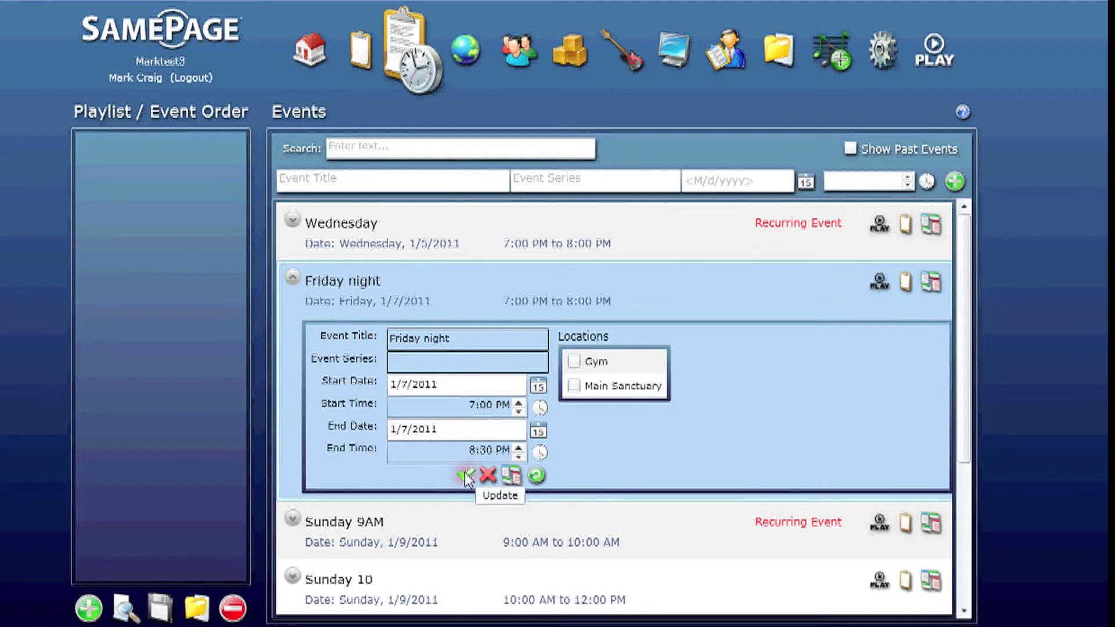
pyautogui.click(538, 475)
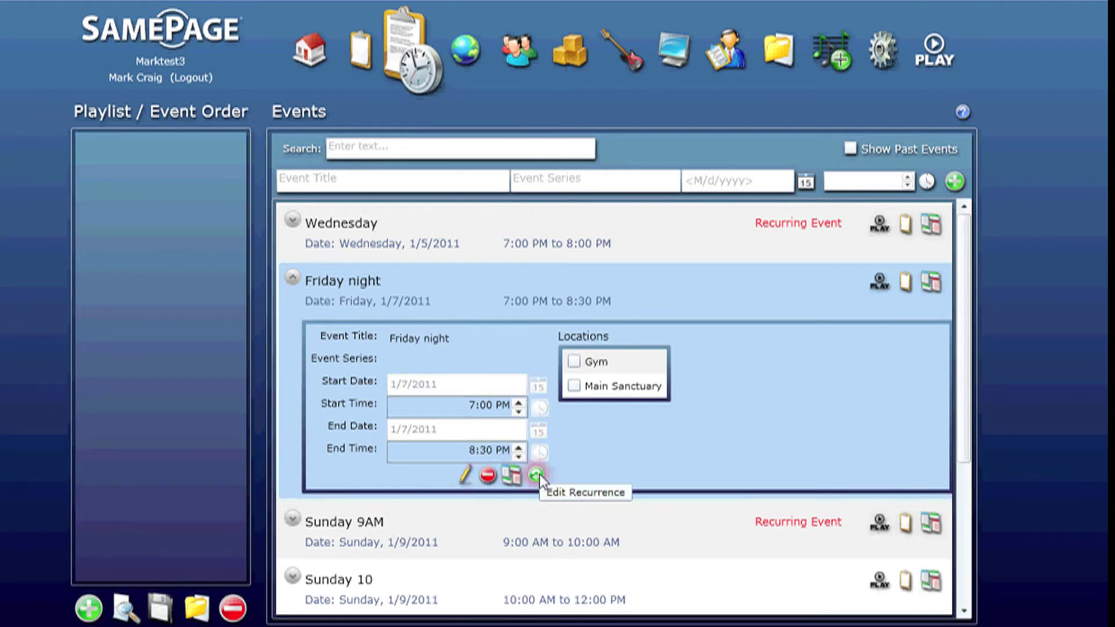
# In the Recurrence Editor choose Weekly on Friday, ending After 10 occurrences, and confirm.
pyautogui.click(539, 475)
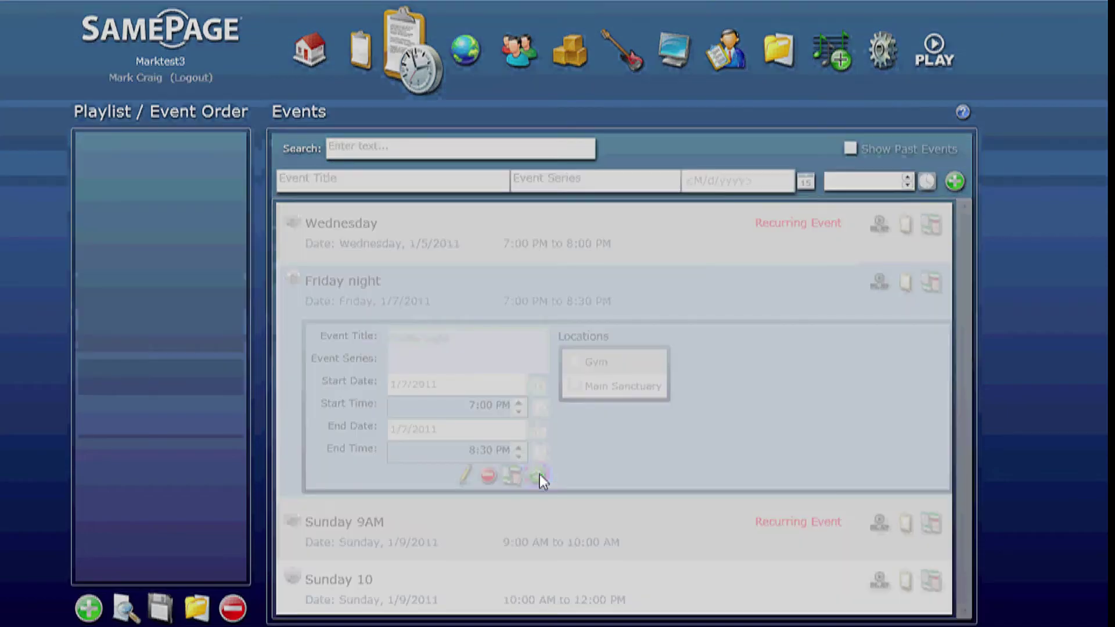
pyautogui.click(575, 284)
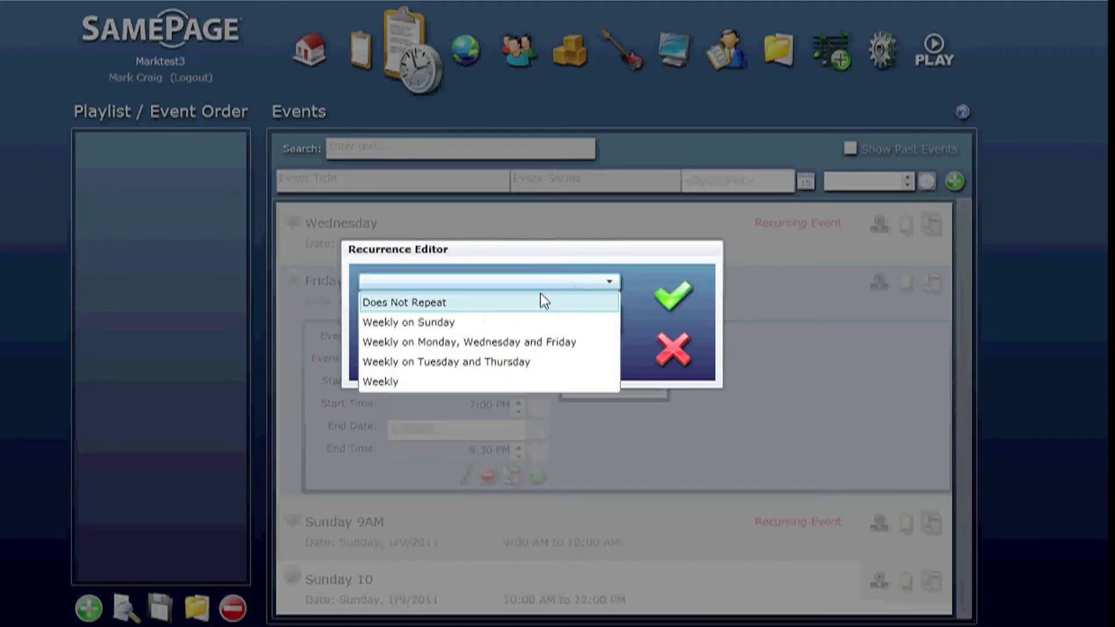
pyautogui.click(392, 381)
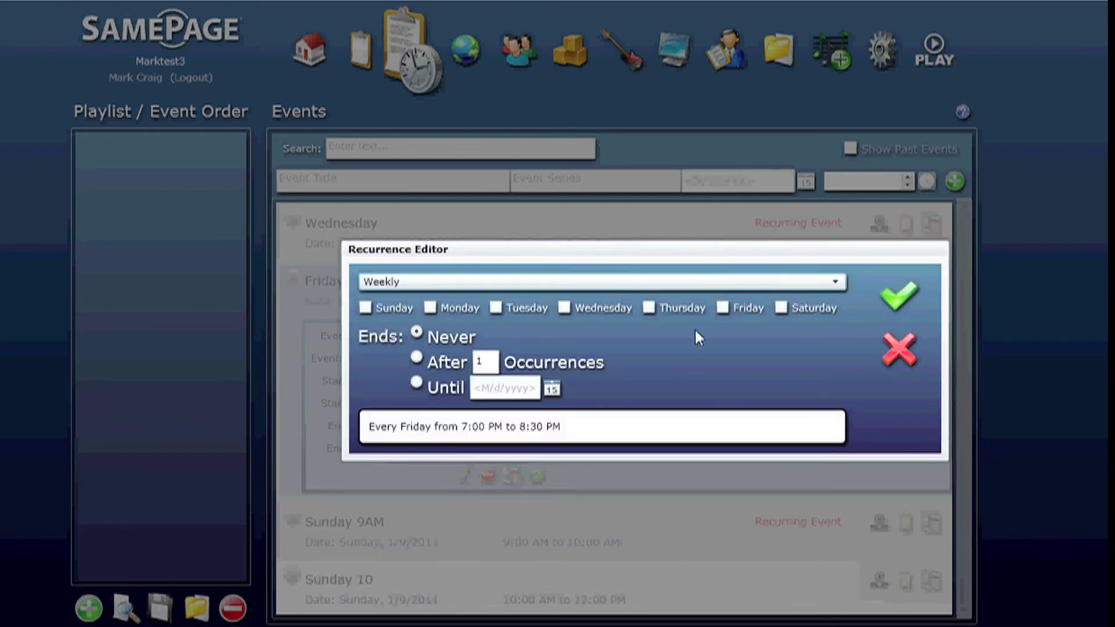
pyautogui.click(723, 303)
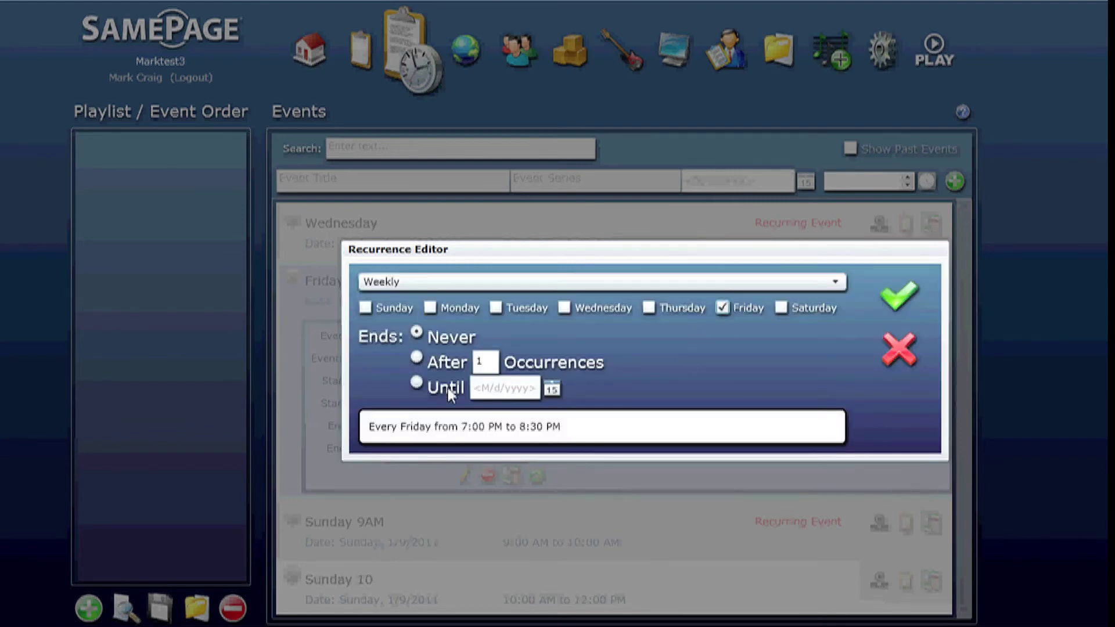
pyautogui.click(417, 358)
pyautogui.doubleClick(487, 365)
pyautogui.write('19')
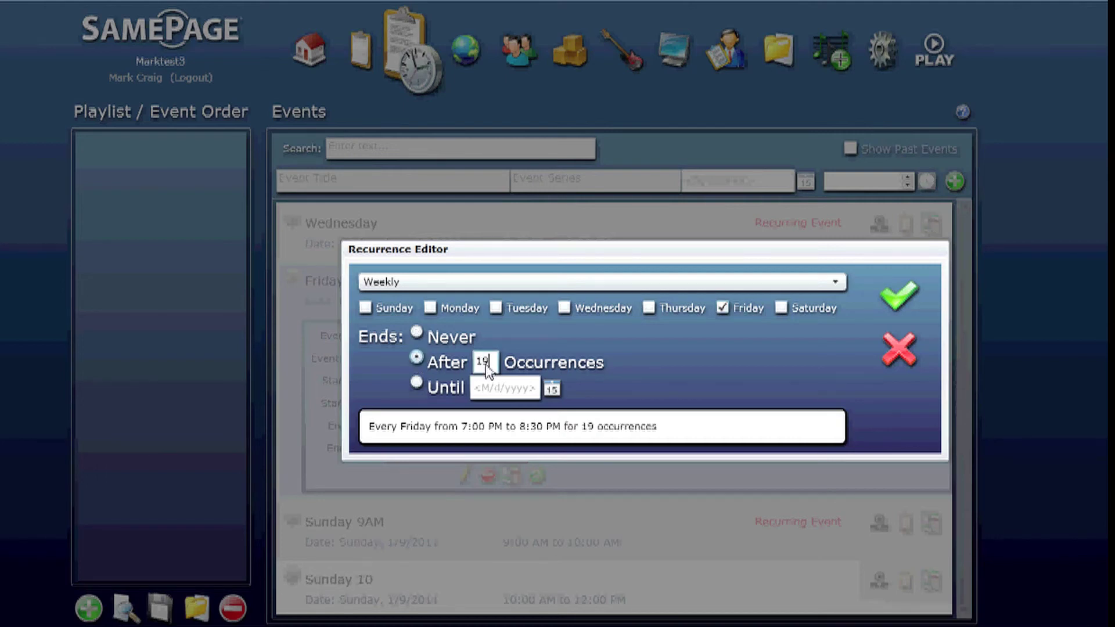
pyautogui.press('BackSpace')
pyautogui.write('0')
pyautogui.click(895, 298)
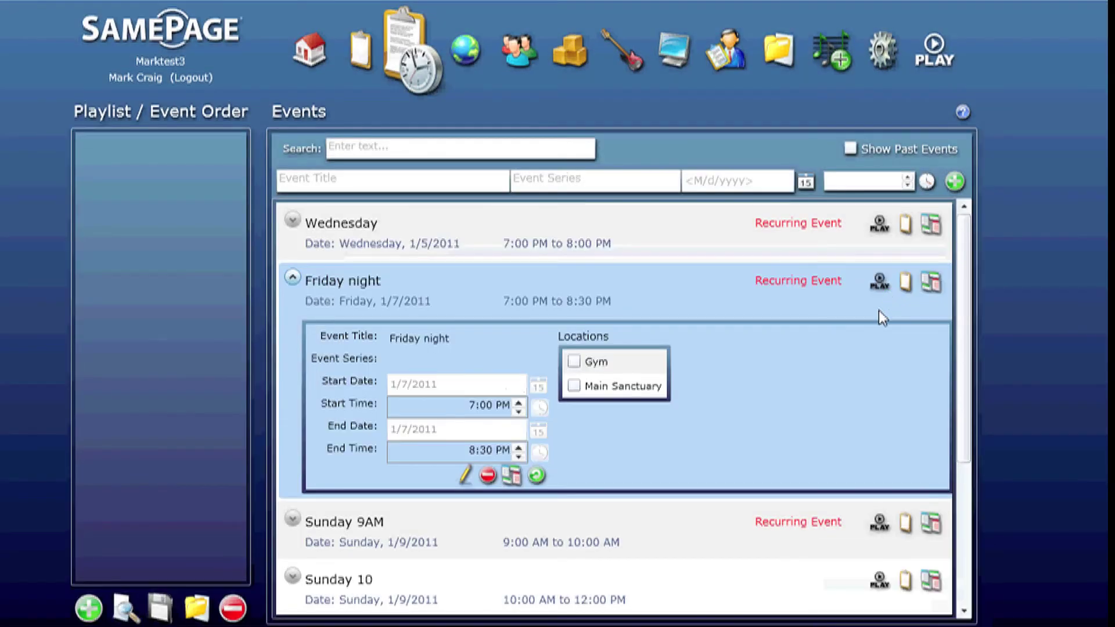
# Collapse the Friday night event's details and return to the Home page.
pyautogui.click(294, 279)
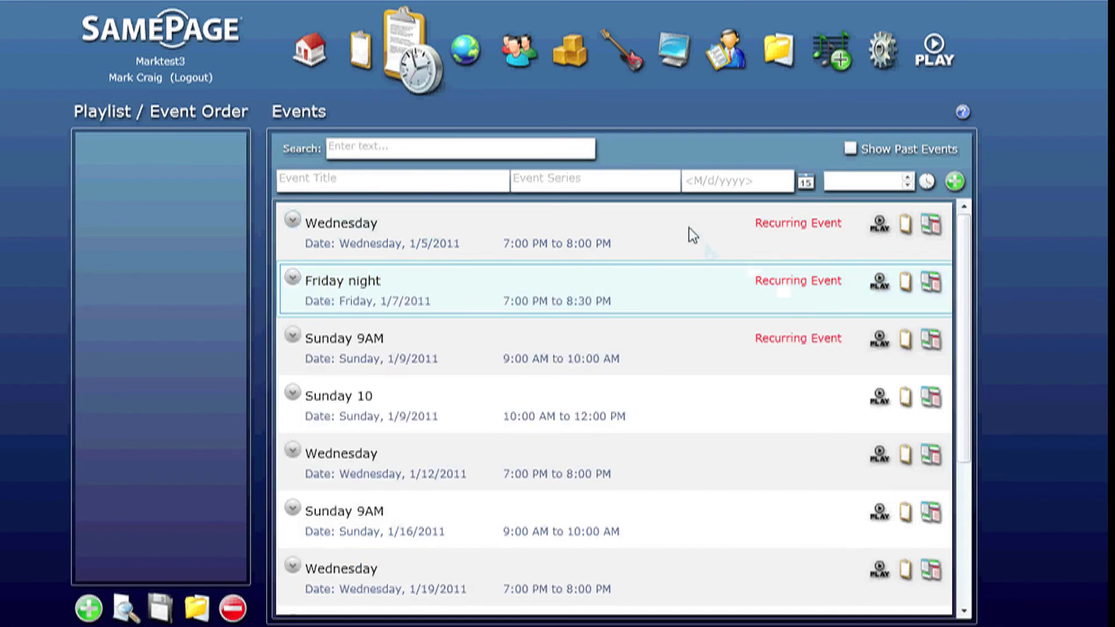
pyautogui.click(311, 48)
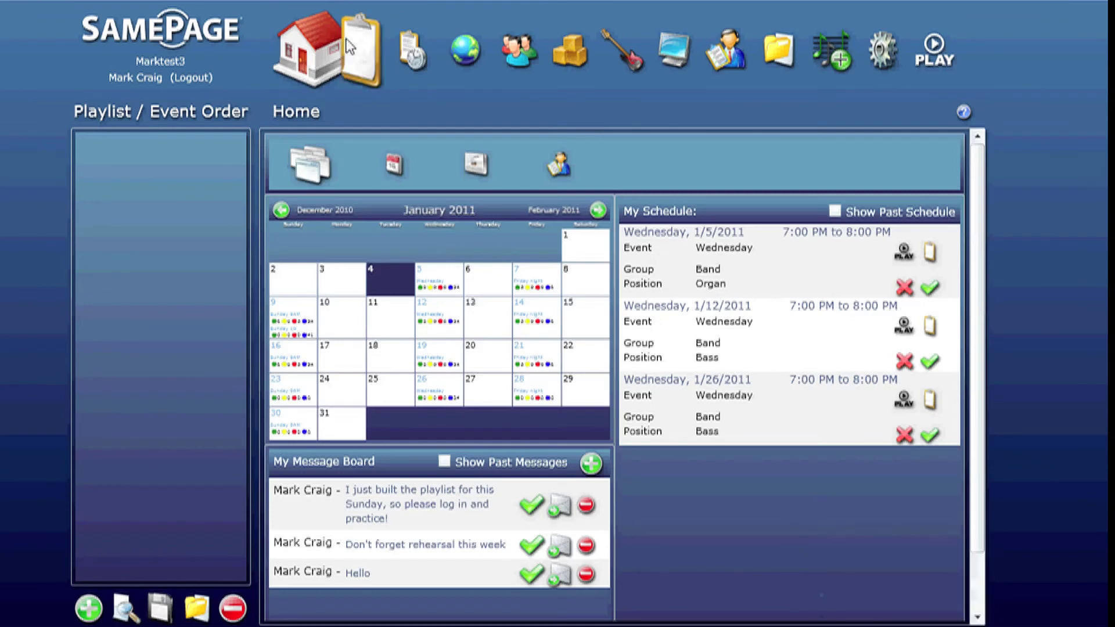
# Enlarge the January 2011 calendar to see Friday night on the 7th, 14th, 21st and 28th.
pyautogui.click(513, 211)
pyautogui.scroll(-1, 833, 382)
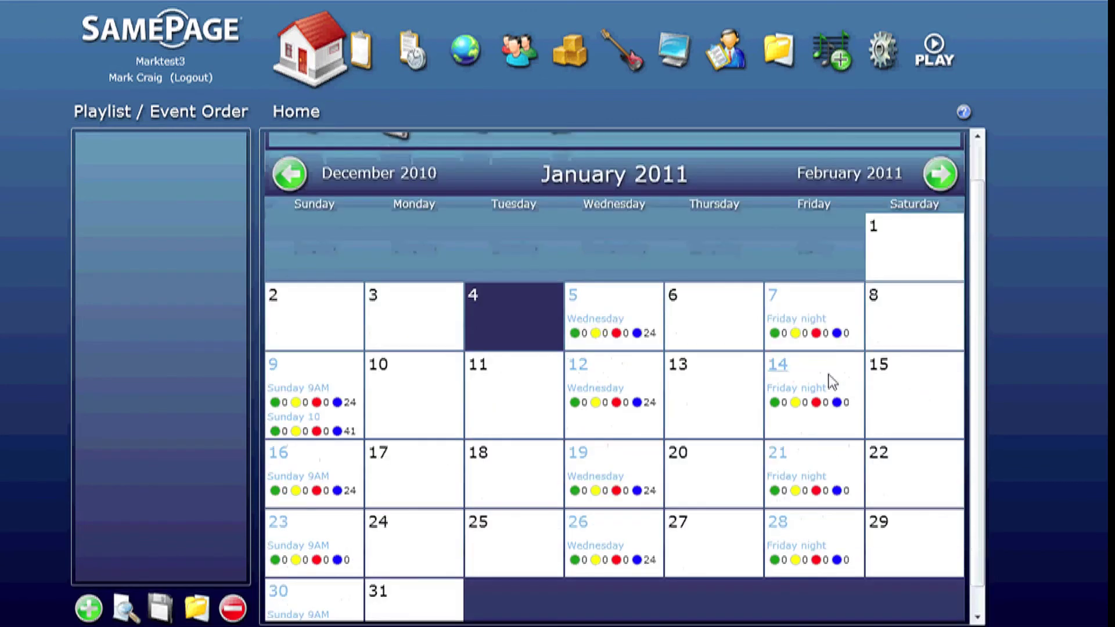